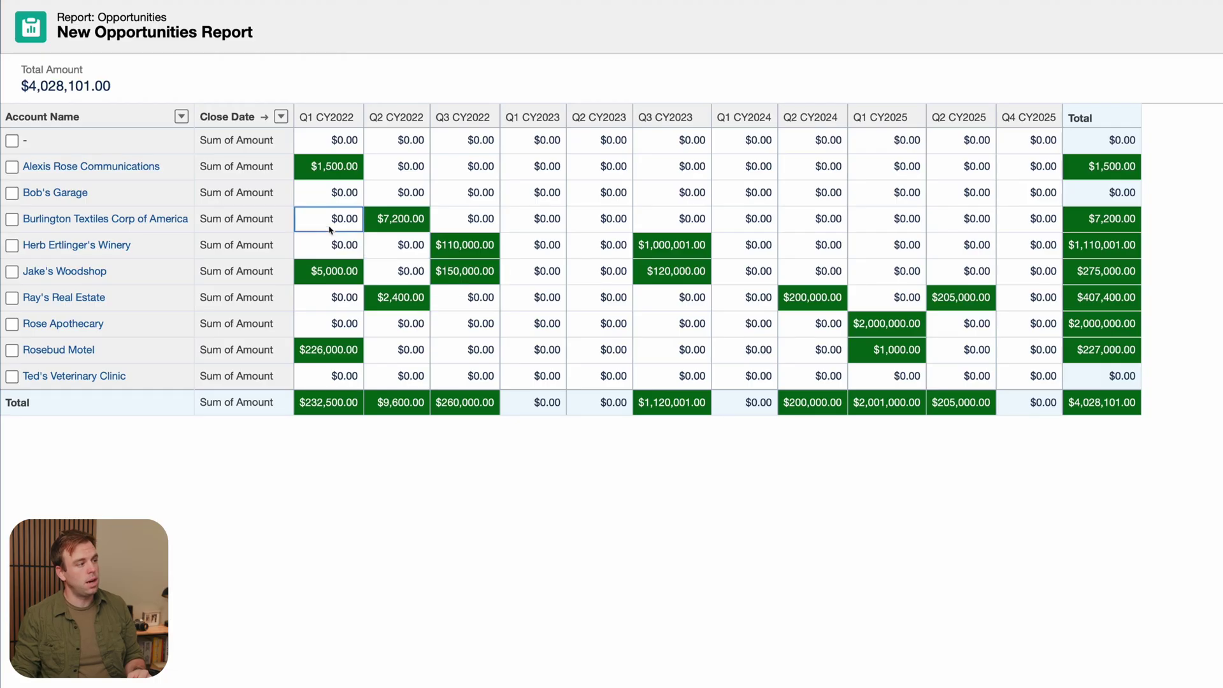
# Start a new report using the Opportunities report type.
pyautogui.click(793, 140)
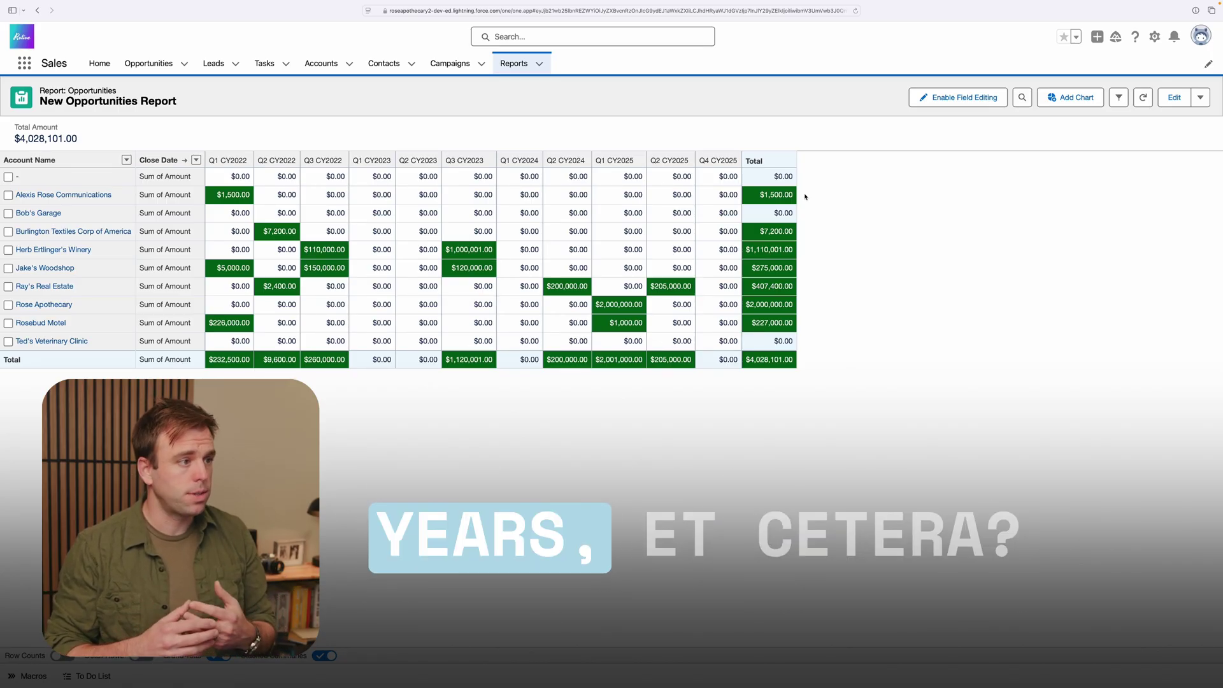
pyautogui.click(520, 64)
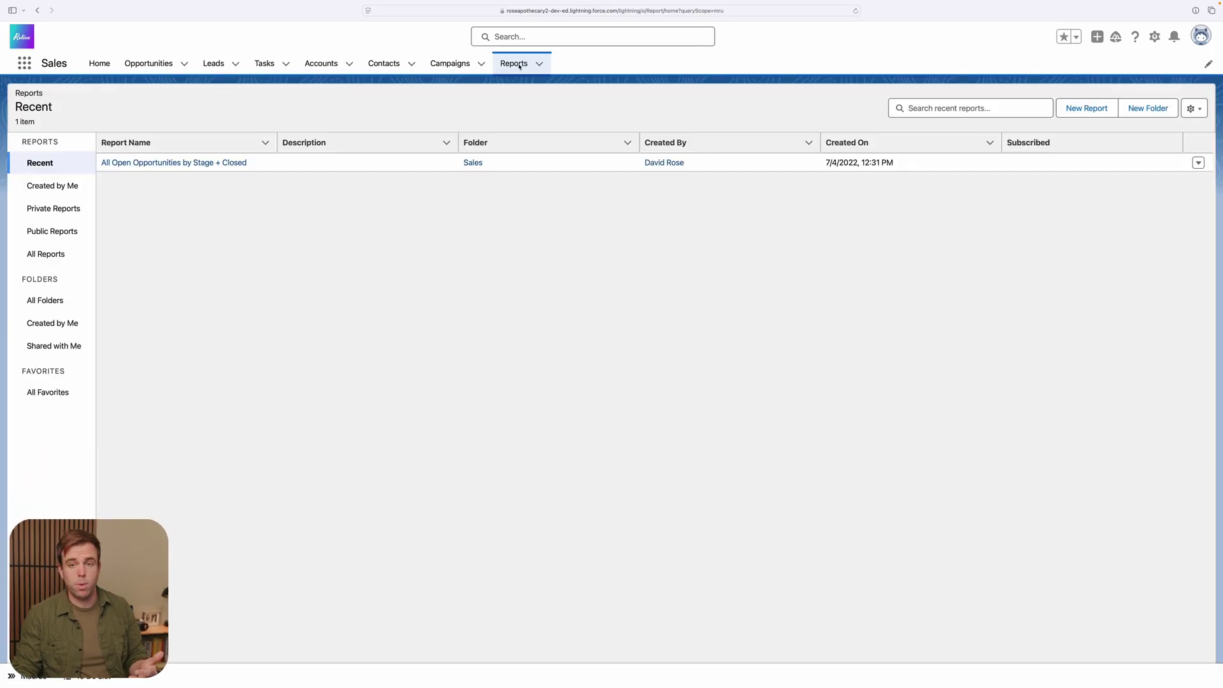
pyautogui.click(1086, 109)
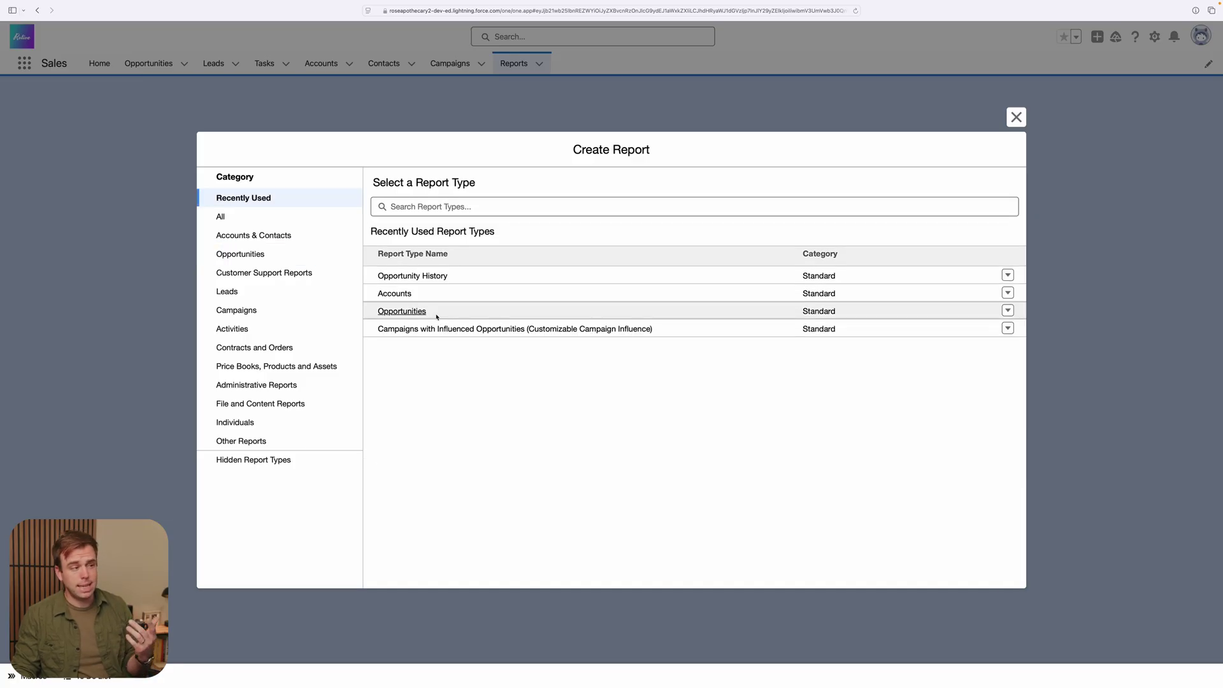
pyautogui.click(409, 313)
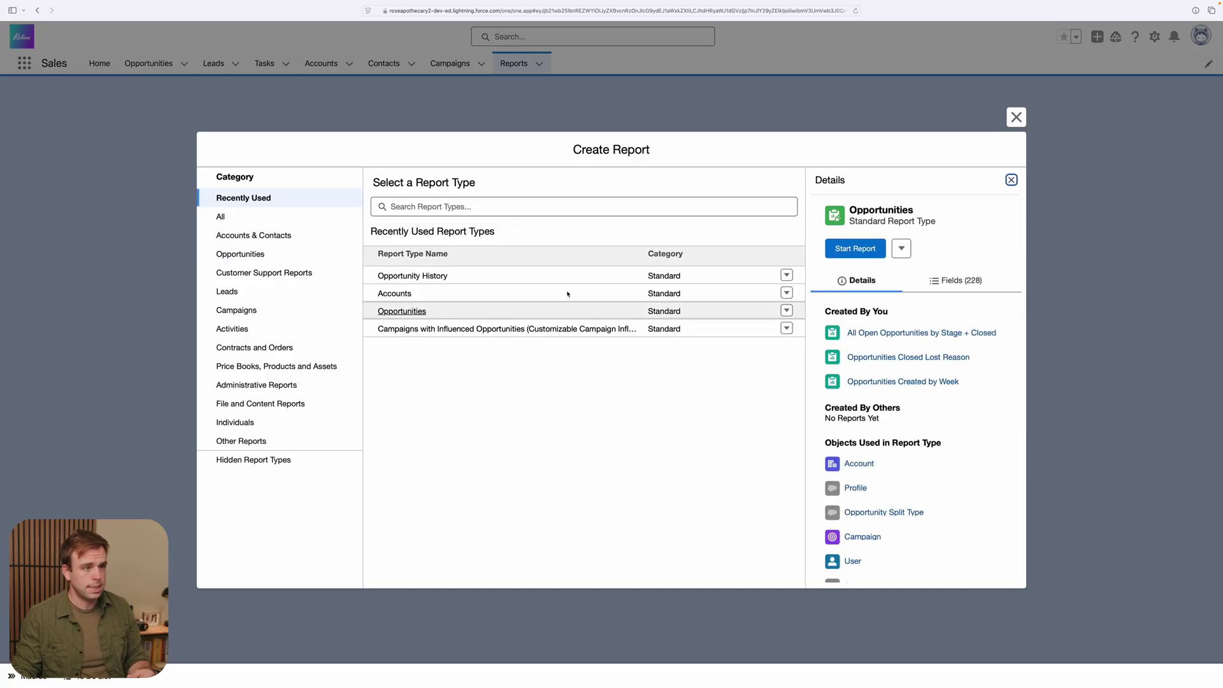
pyautogui.click(857, 251)
# Set the Close Date filter range to All Time.
pyautogui.click(127, 128)
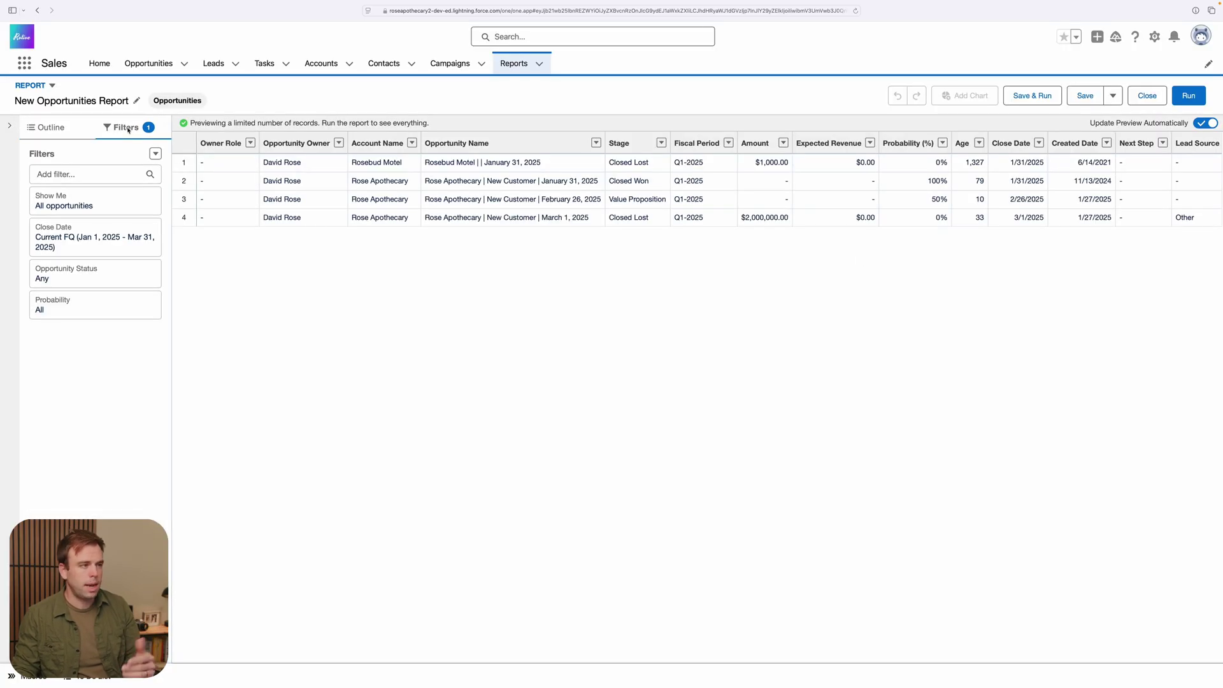
pyautogui.click(96, 232)
pyautogui.click(253, 254)
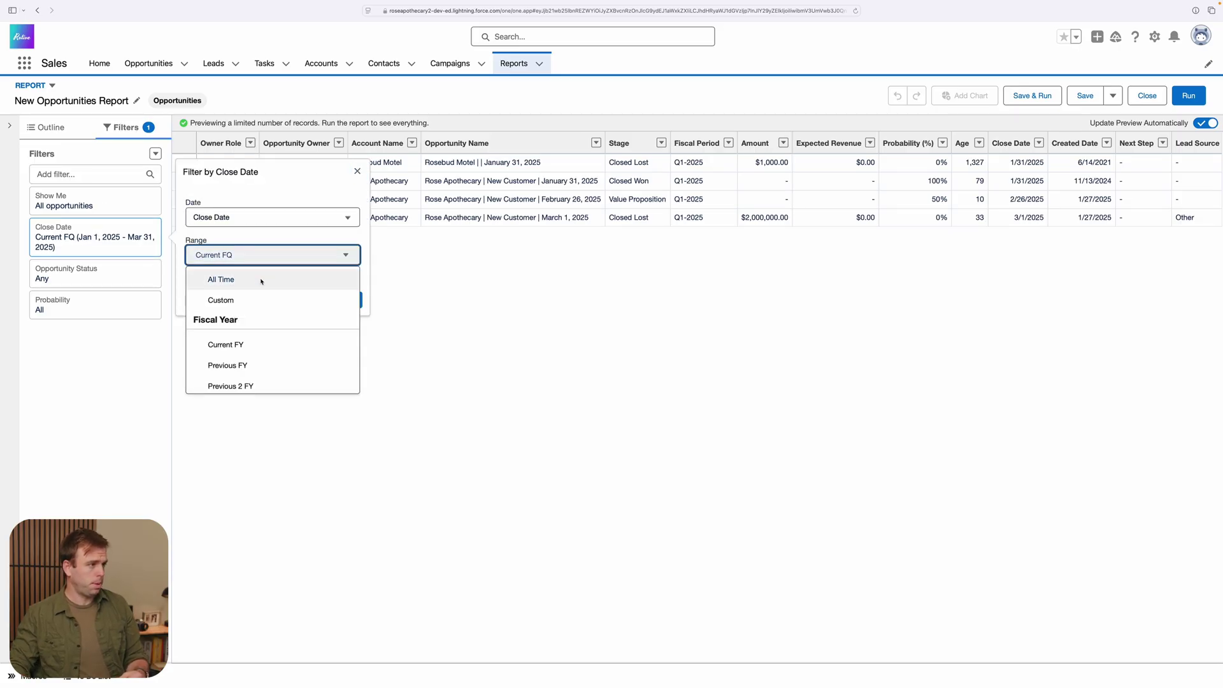
pyautogui.click(260, 281)
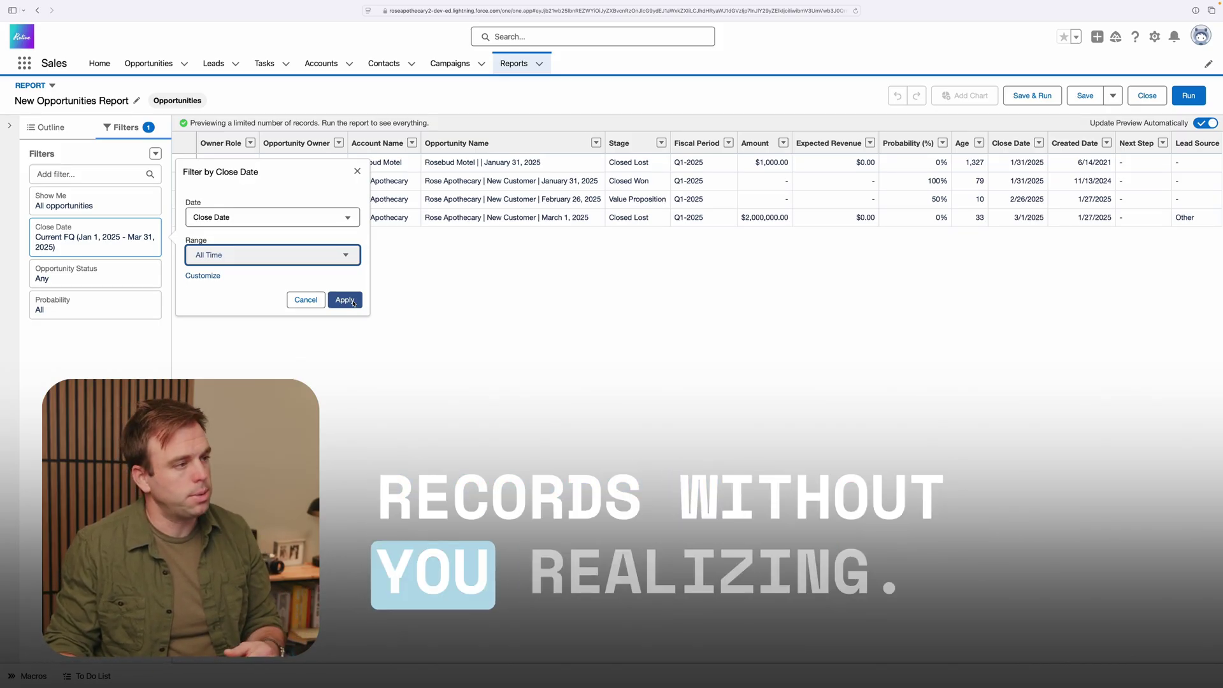
pyautogui.click(344, 299)
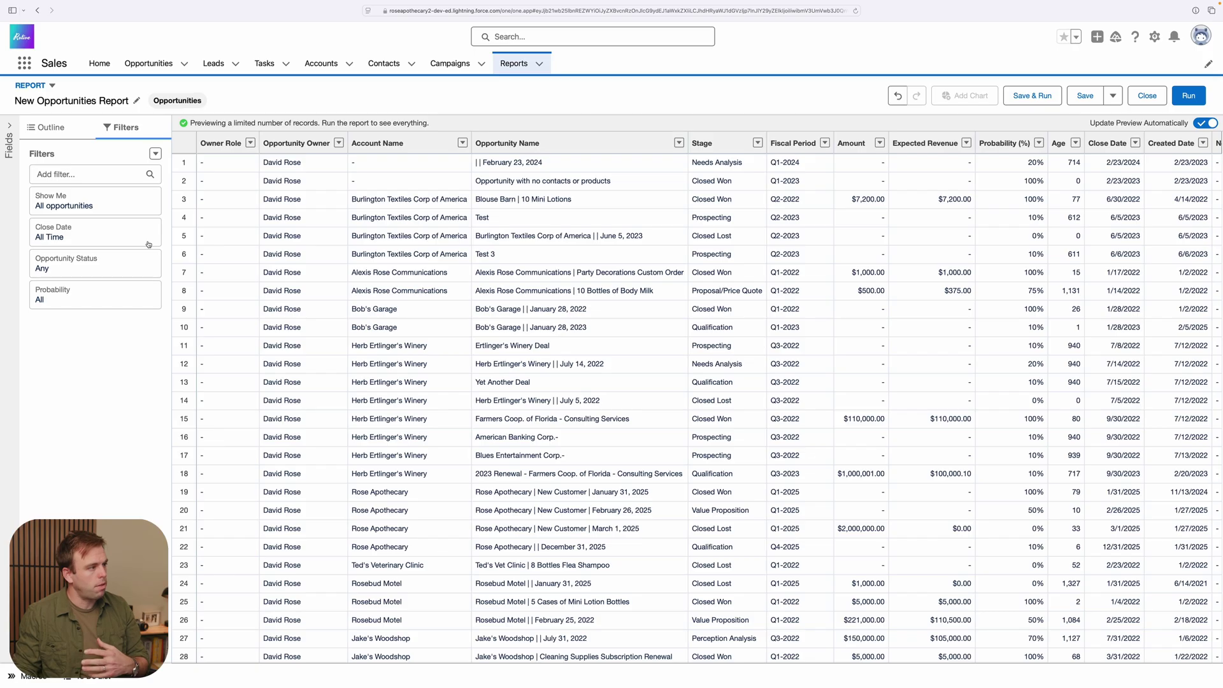
pyautogui.click(52, 128)
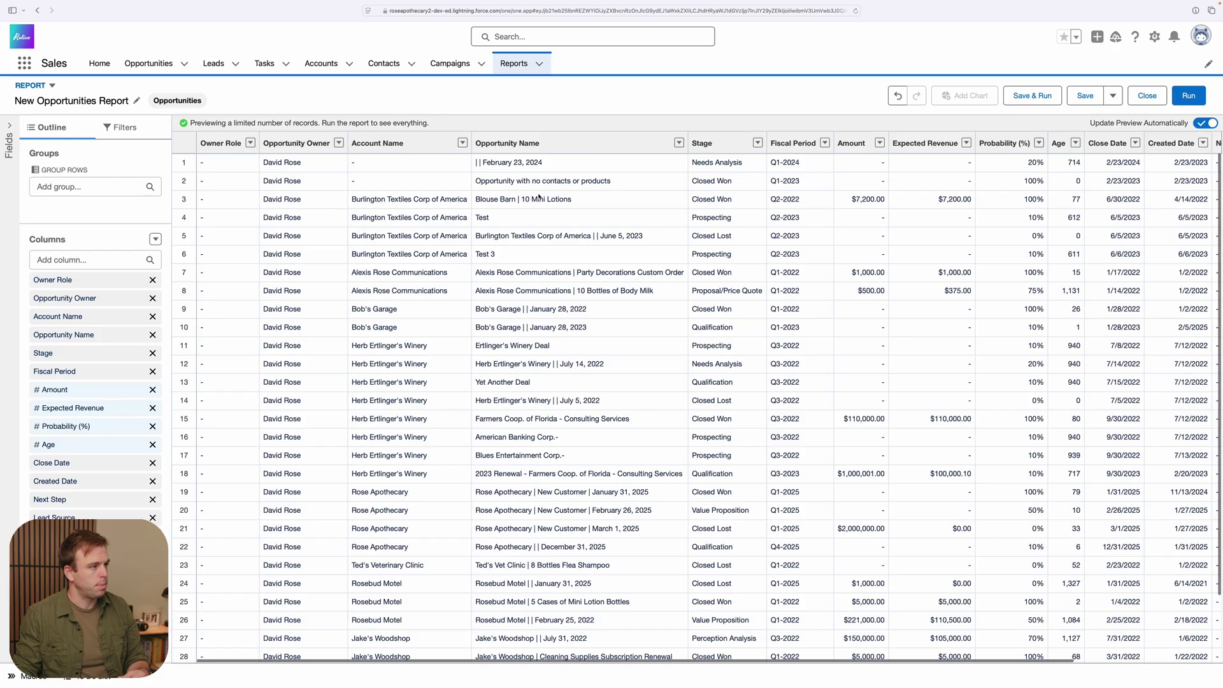
# Group the report rows by Account Name.
pyautogui.moveTo(39, 171); pyautogui.dragTo(126, 168)
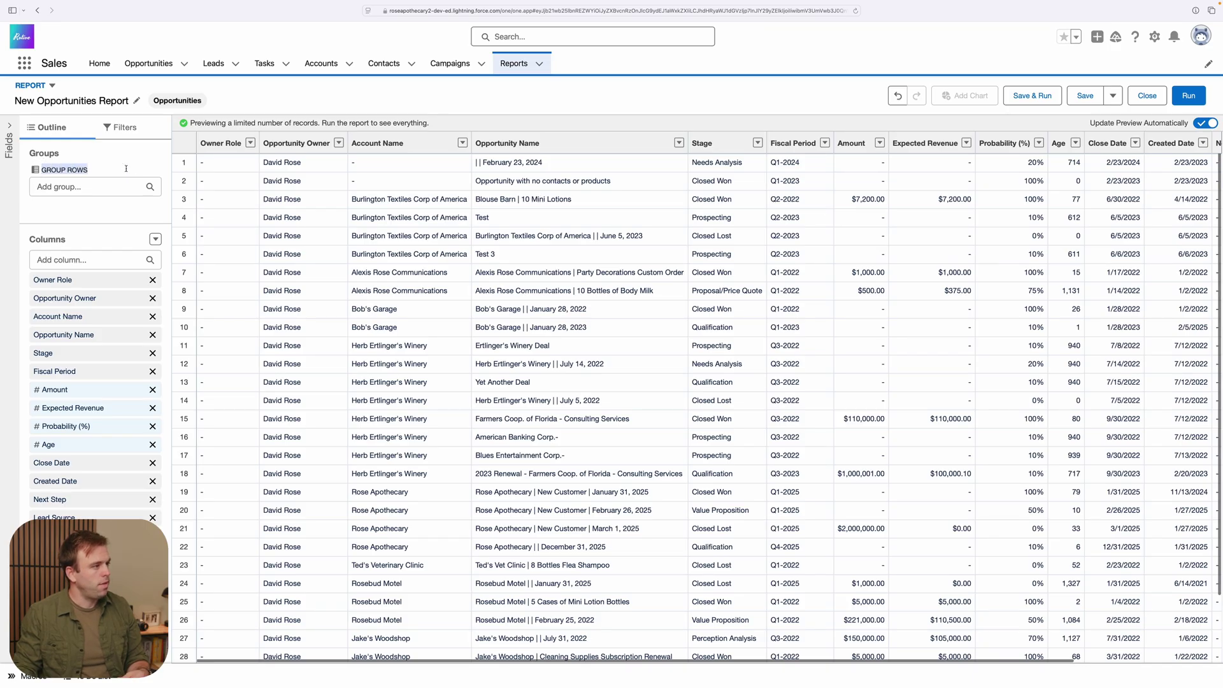
pyautogui.click(82, 187)
pyautogui.write('account')
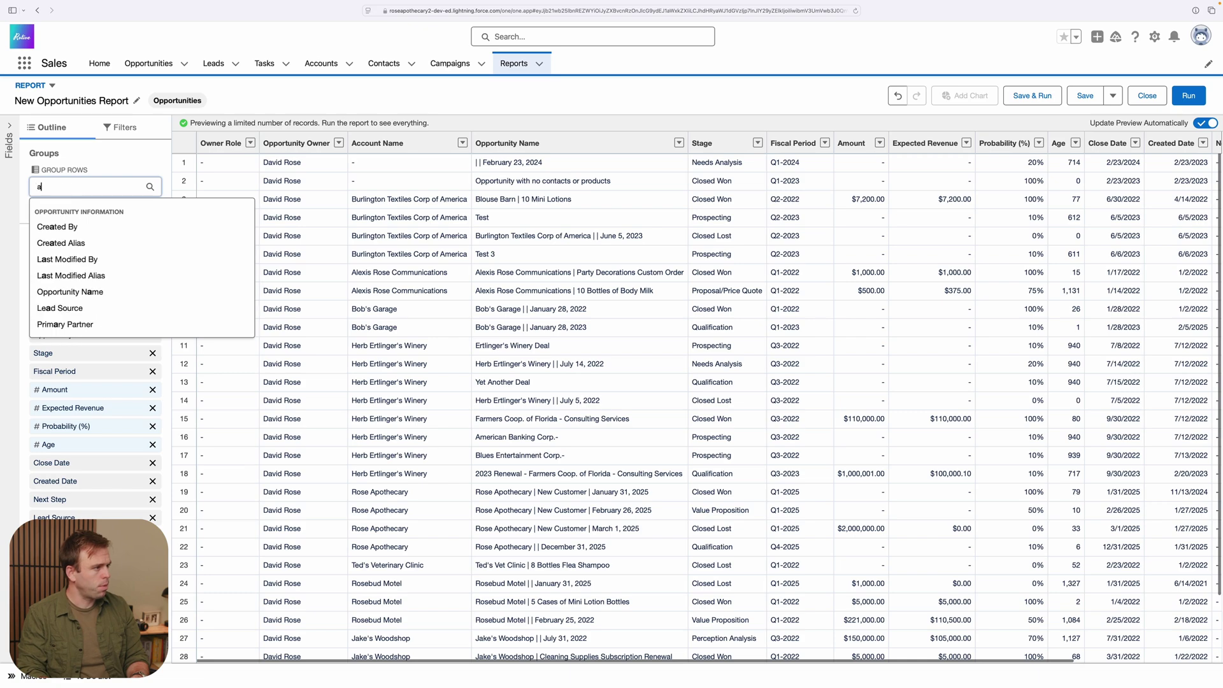
pyautogui.click(67, 226)
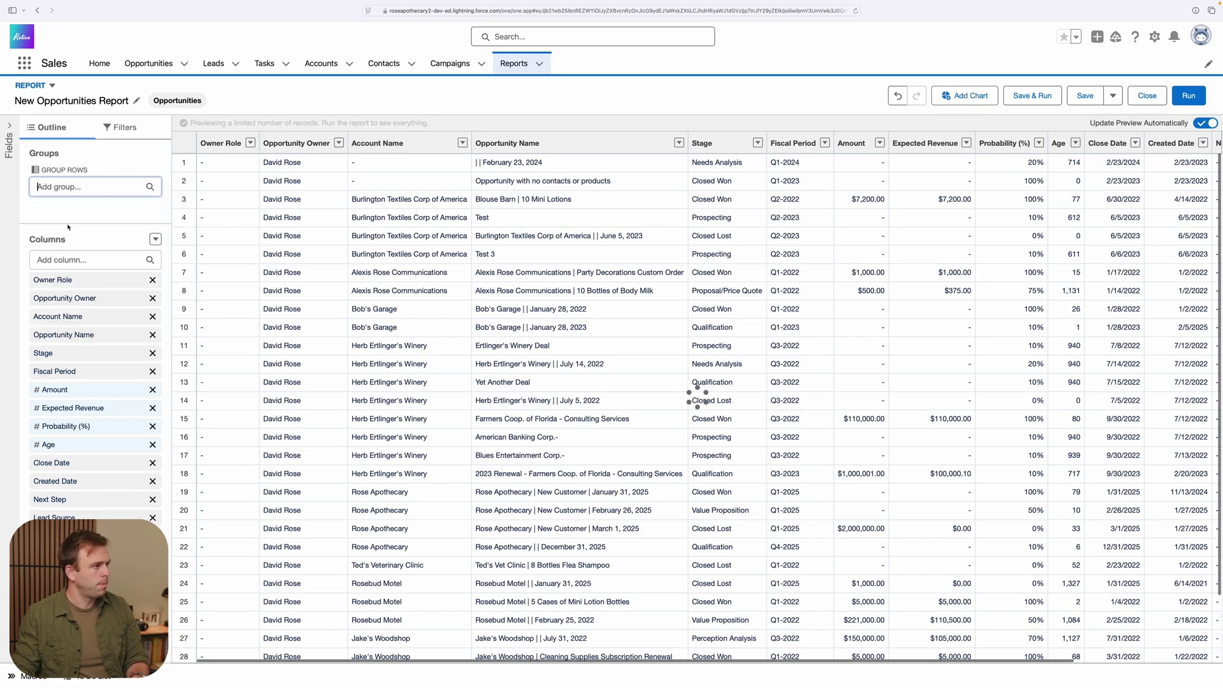
# Group the columns by Close Date and hide the detail rows.
pyautogui.moveTo(42, 235); pyautogui.dragTo(112, 238)
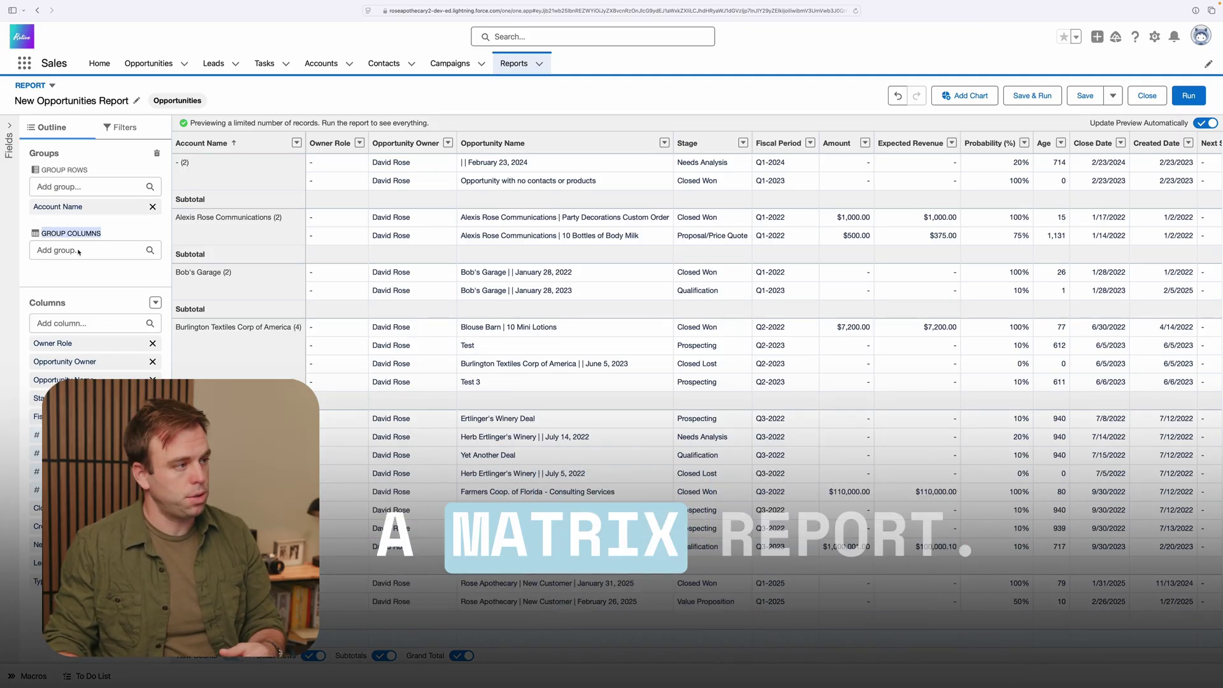
pyautogui.click(78, 250)
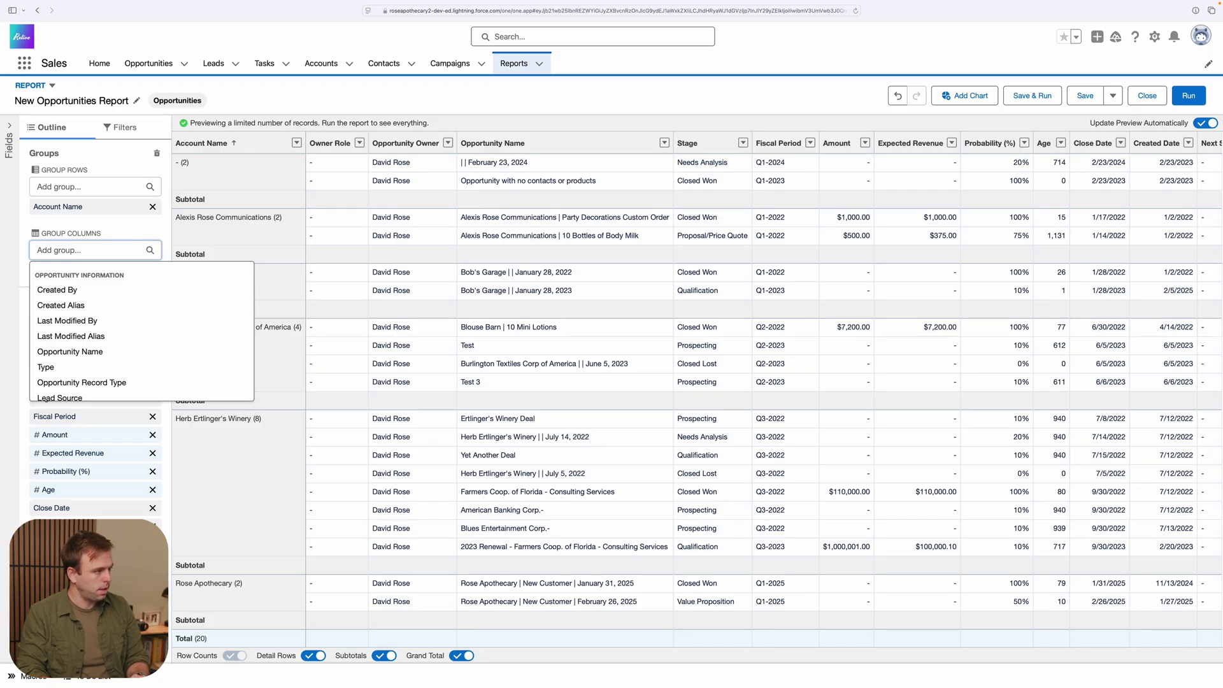
pyautogui.write('close')
pyautogui.click(70, 305)
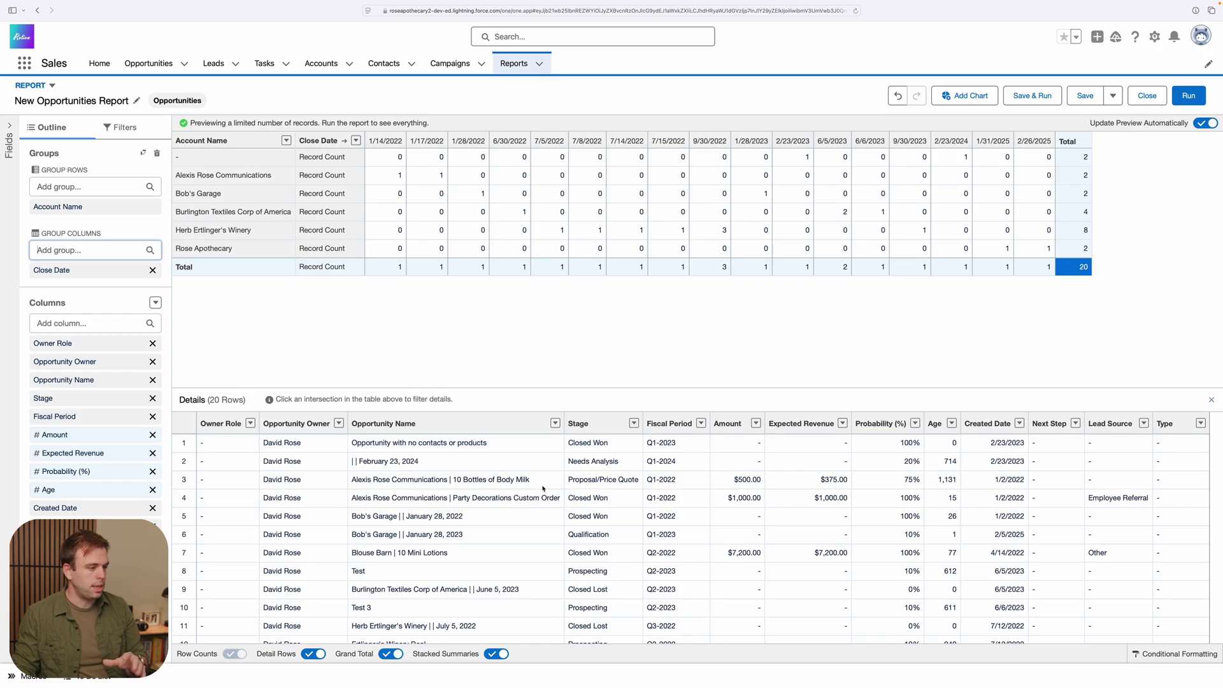
pyautogui.click(312, 653)
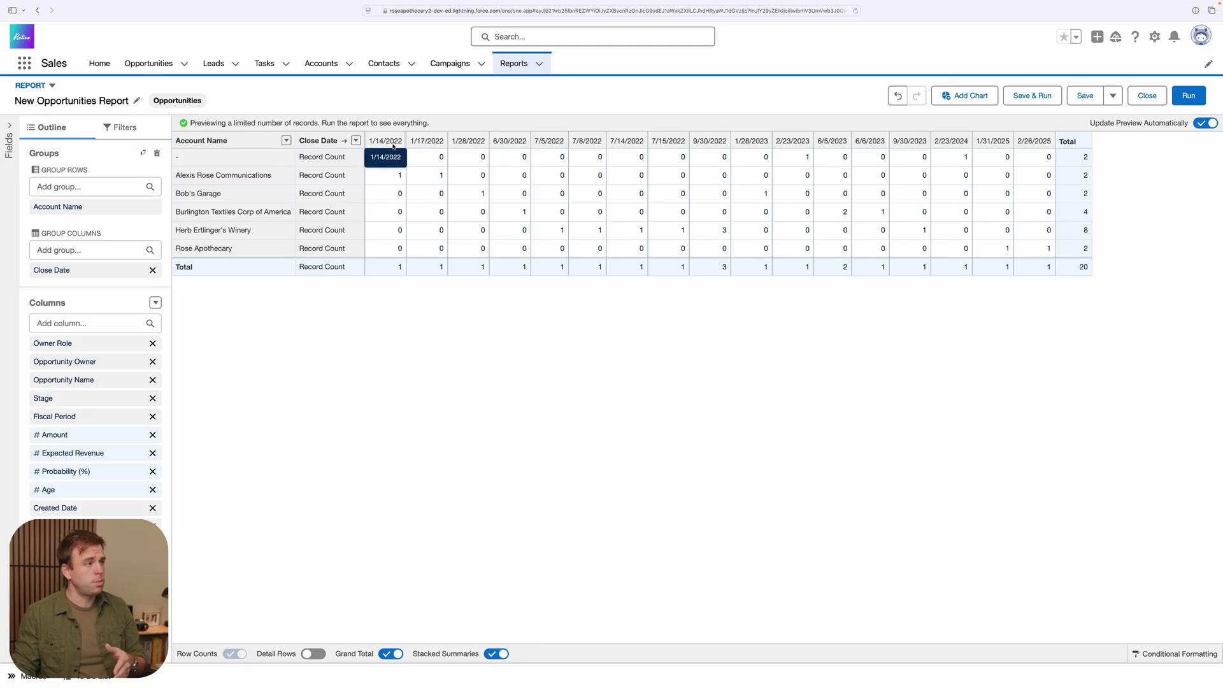
# Group the Close Date columns by Calendar Year, giving CY2022 through CY2025.
pyautogui.click(356, 141)
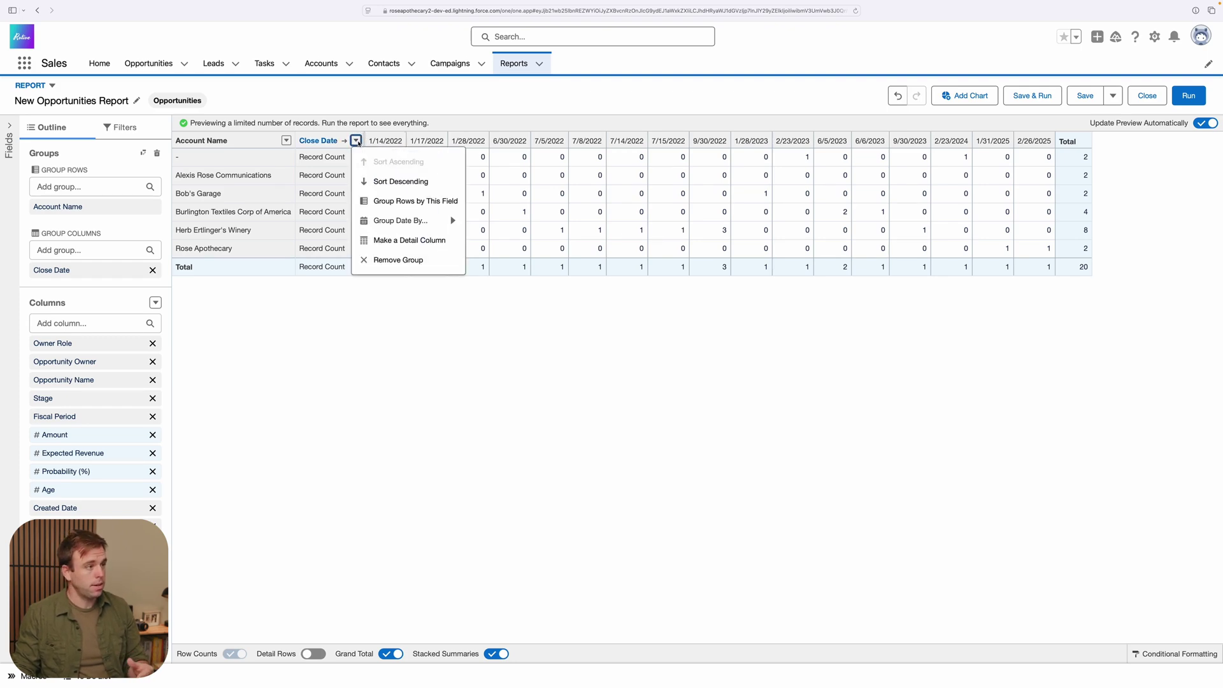
pyautogui.click(376, 221)
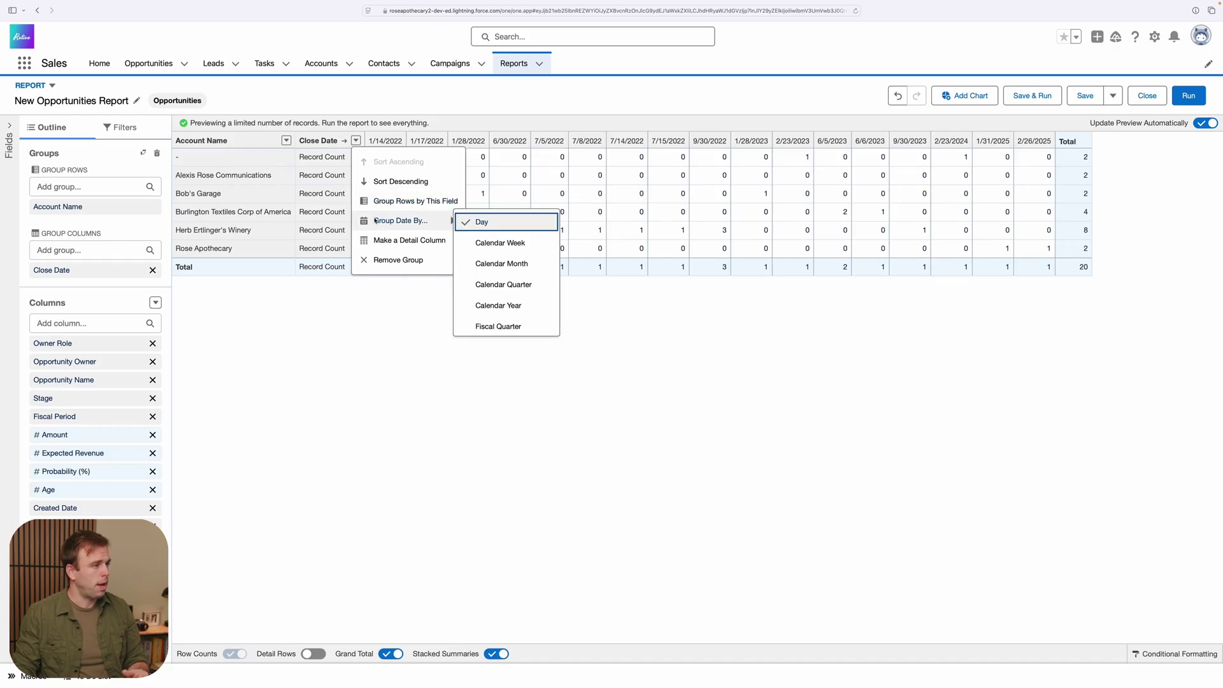
pyautogui.click(498, 308)
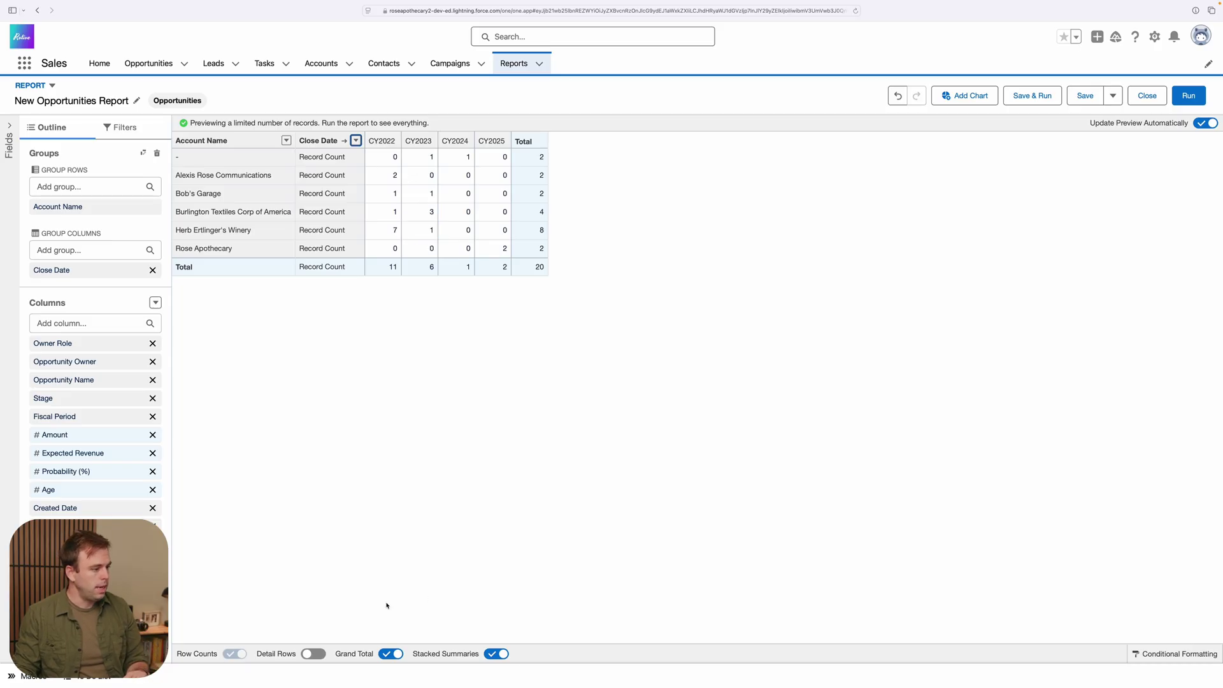
# Summarize Amount as Sum in the matrix, with detail rows hidden again afterwards.
pyautogui.click(313, 655)
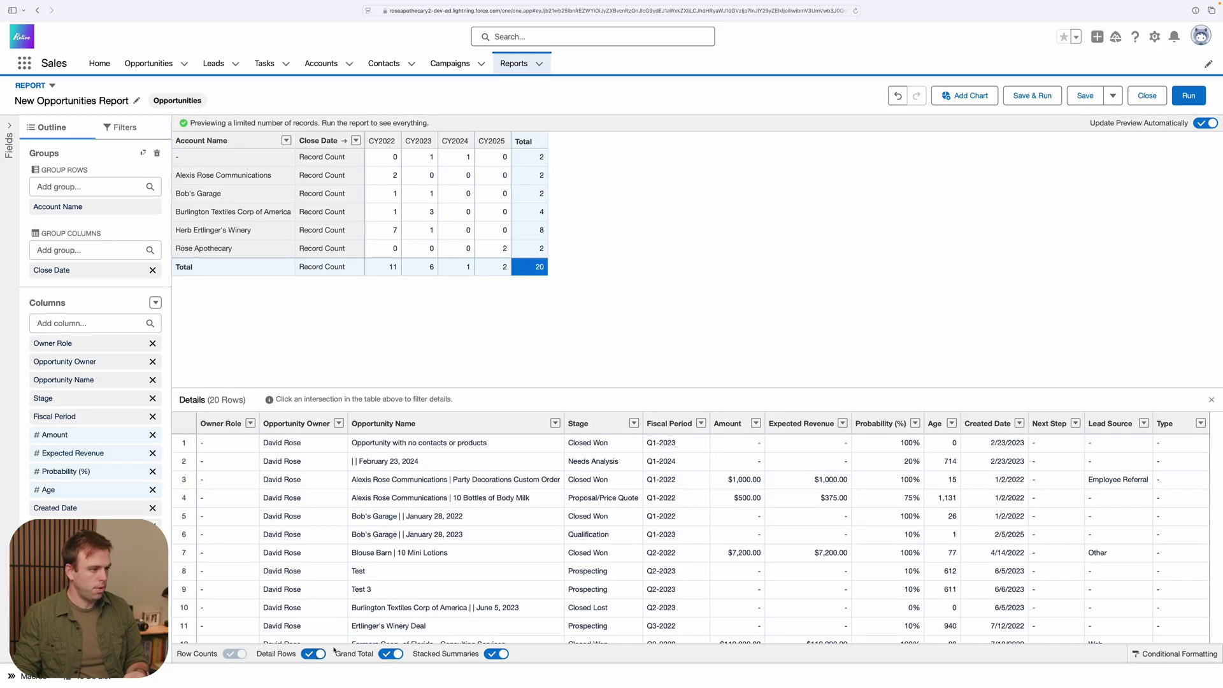
pyautogui.click(756, 424)
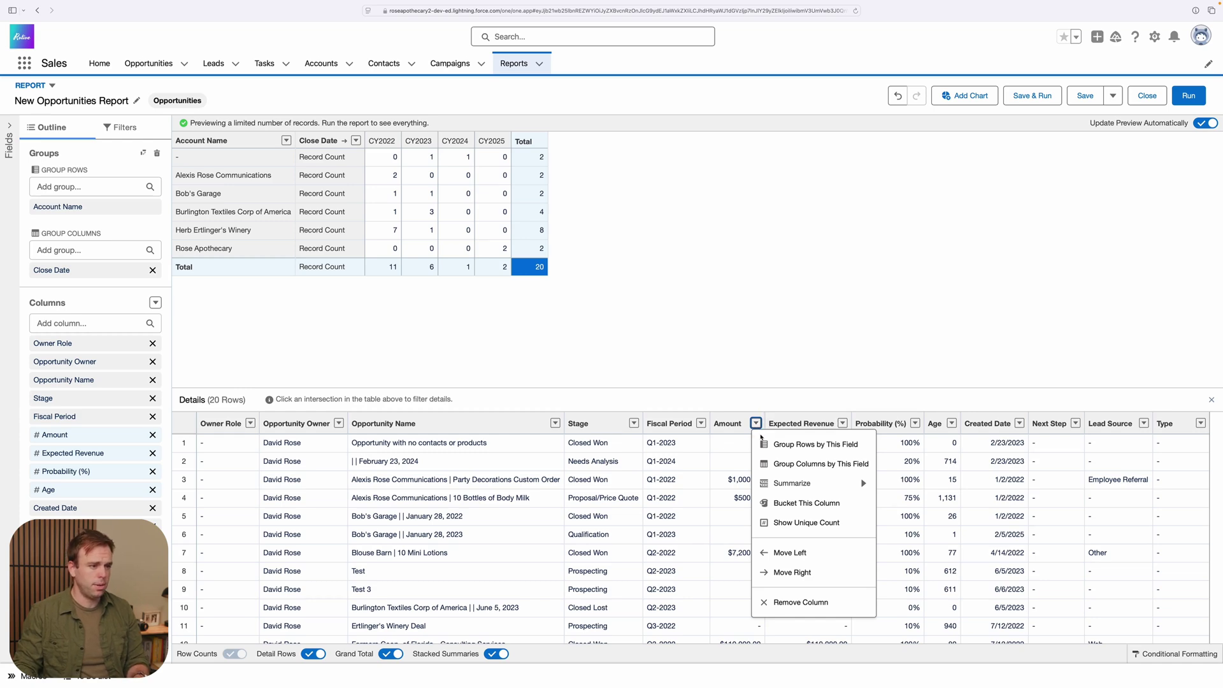
pyautogui.click(782, 484)
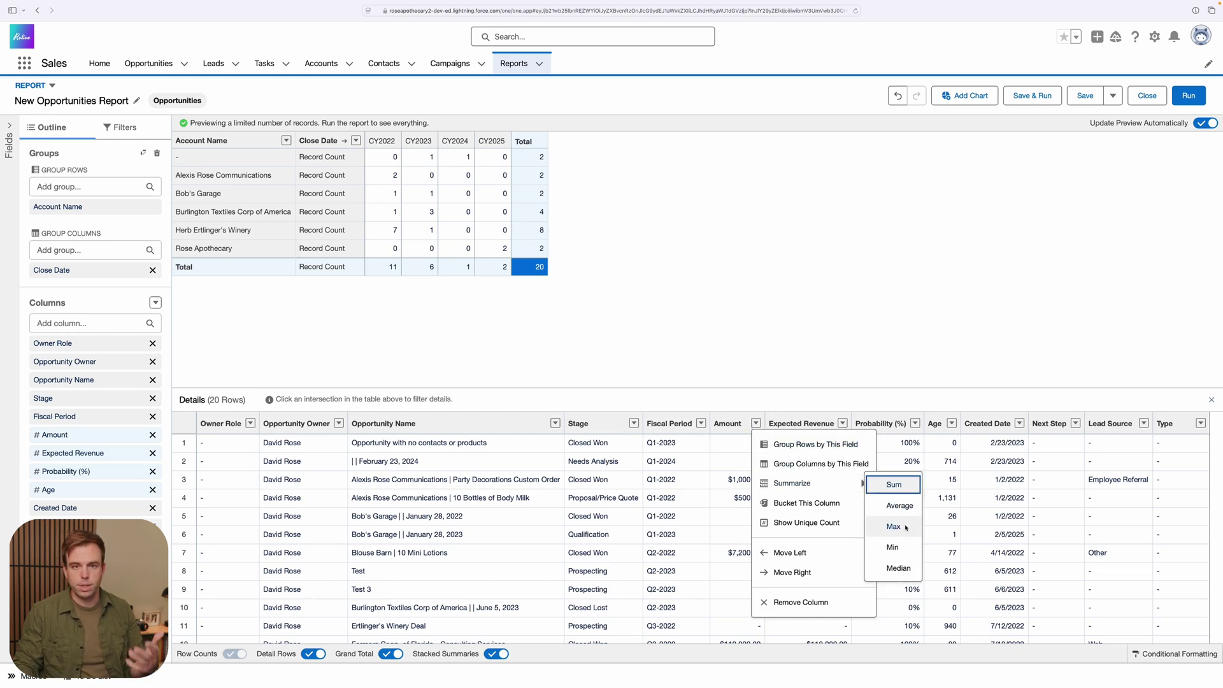
pyautogui.click(895, 486)
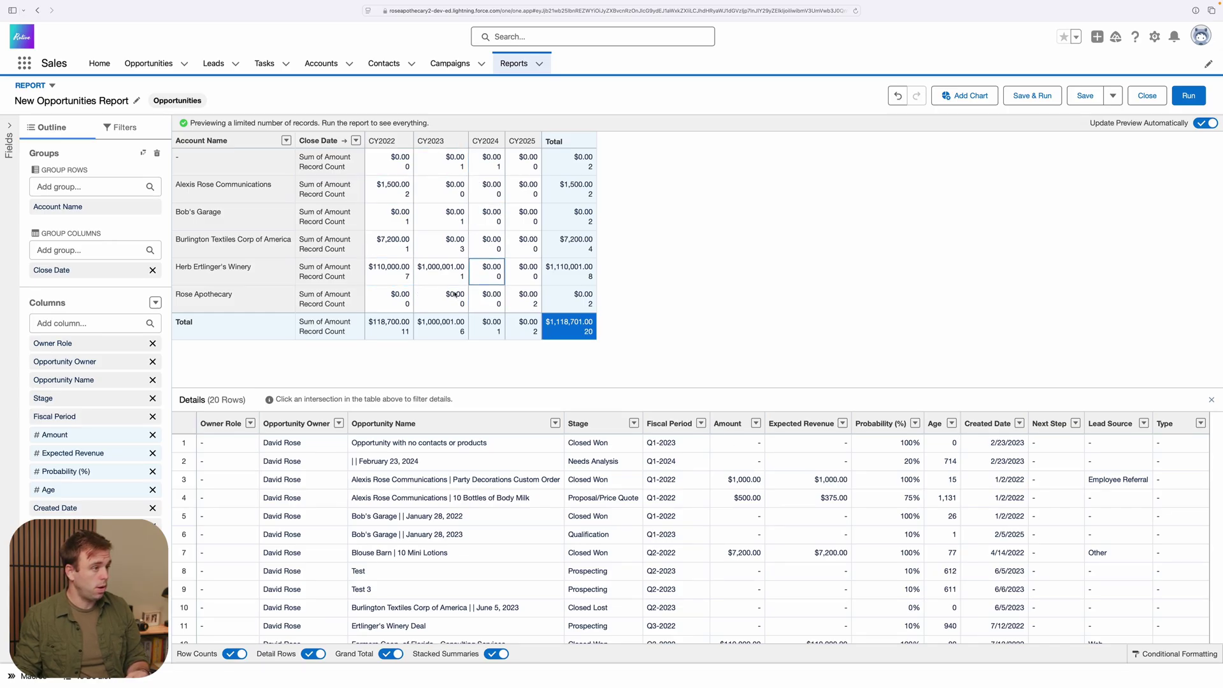
pyautogui.click(320, 653)
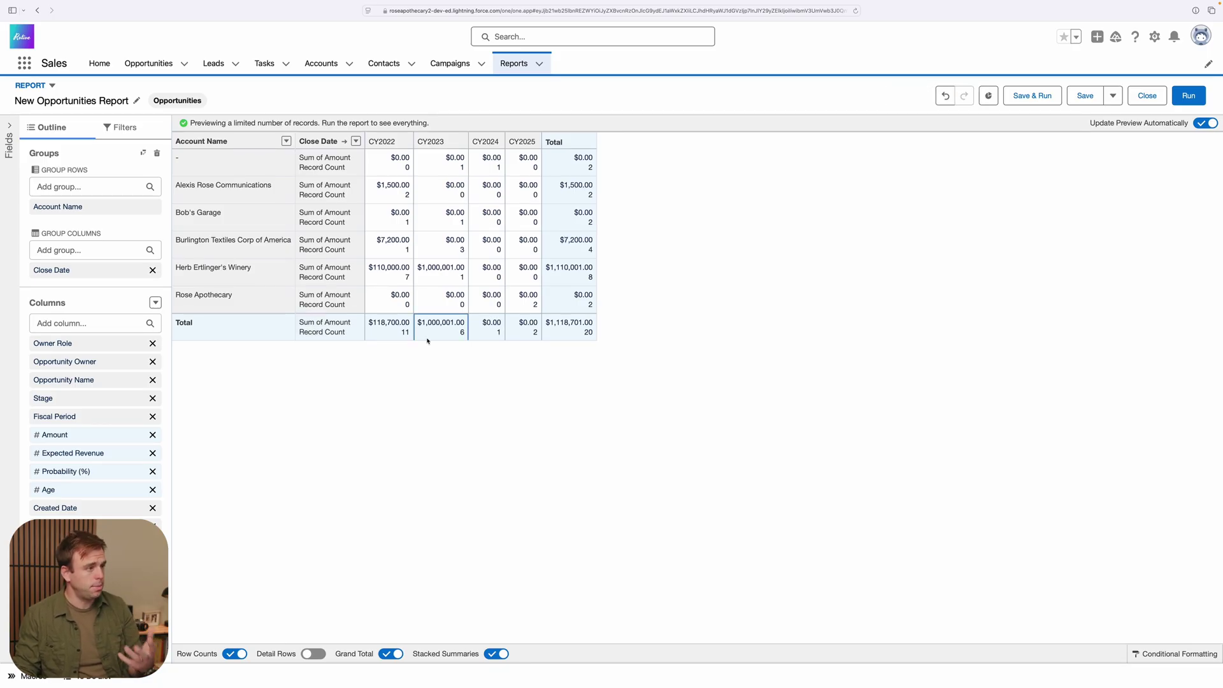
# Resize a column in the matrix header area.
pyautogui.moveTo(273, 185); pyautogui.dragTo(238, 185)
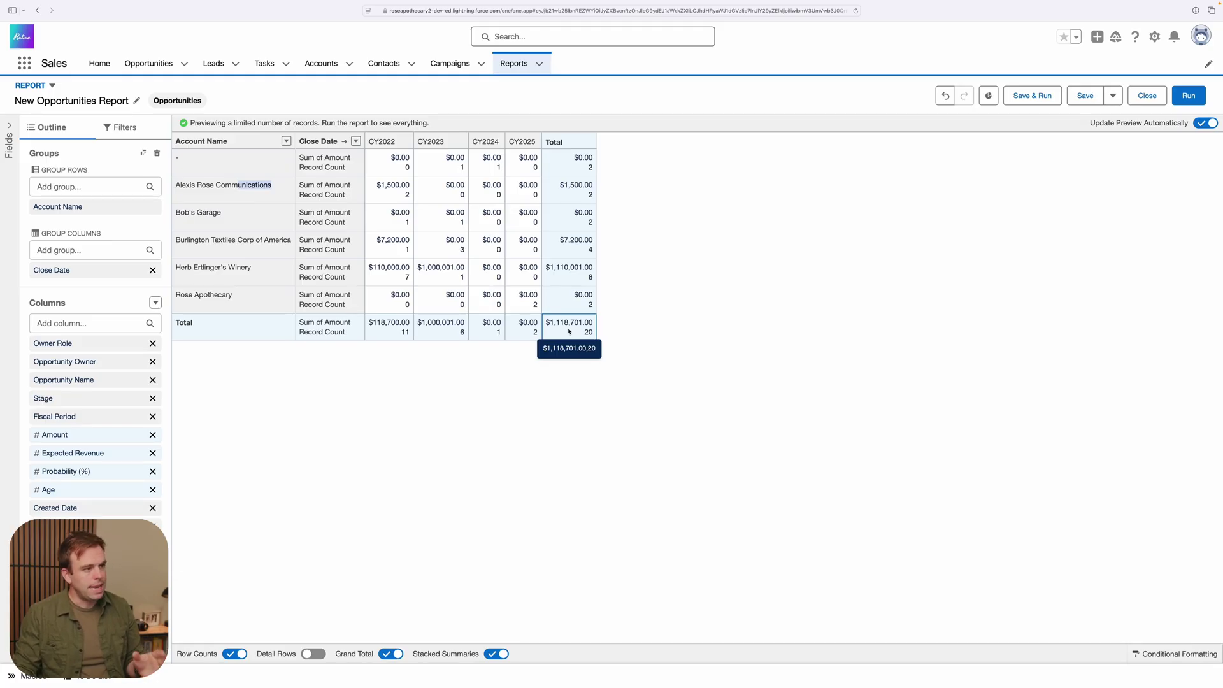
# Add a rule shading Sum of Amount above 0 green and turn off Row Counts.
pyautogui.click(1176, 655)
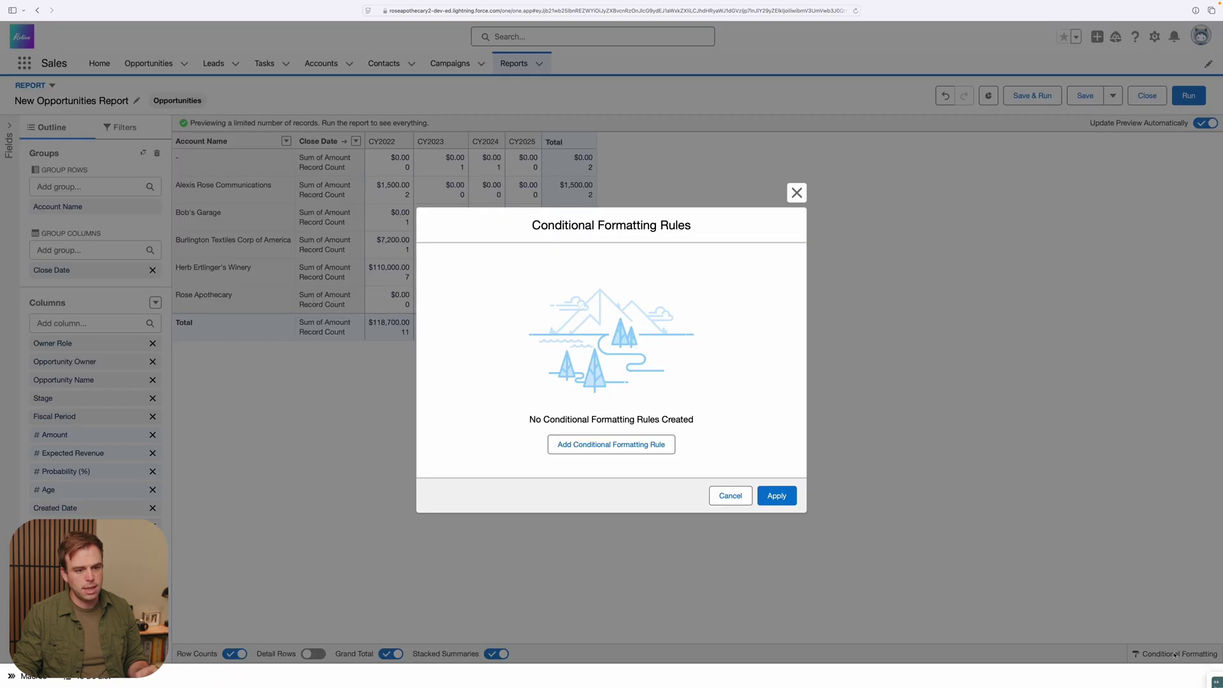
pyautogui.click(616, 453)
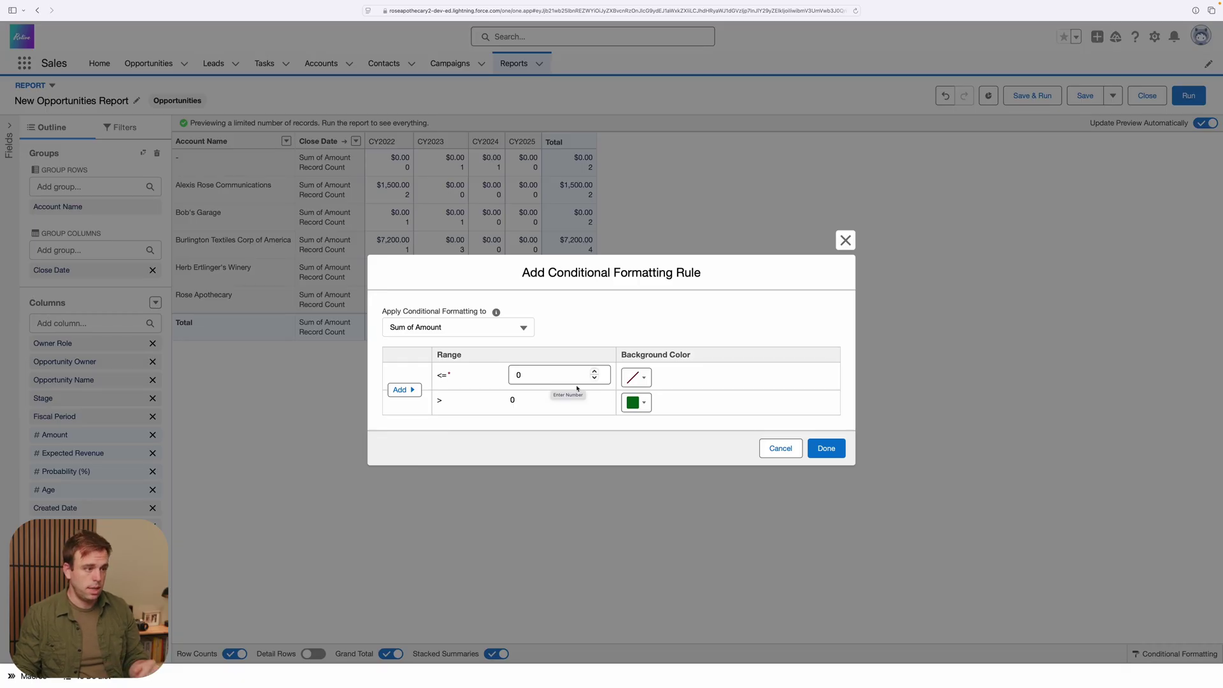
pyautogui.click(826, 448)
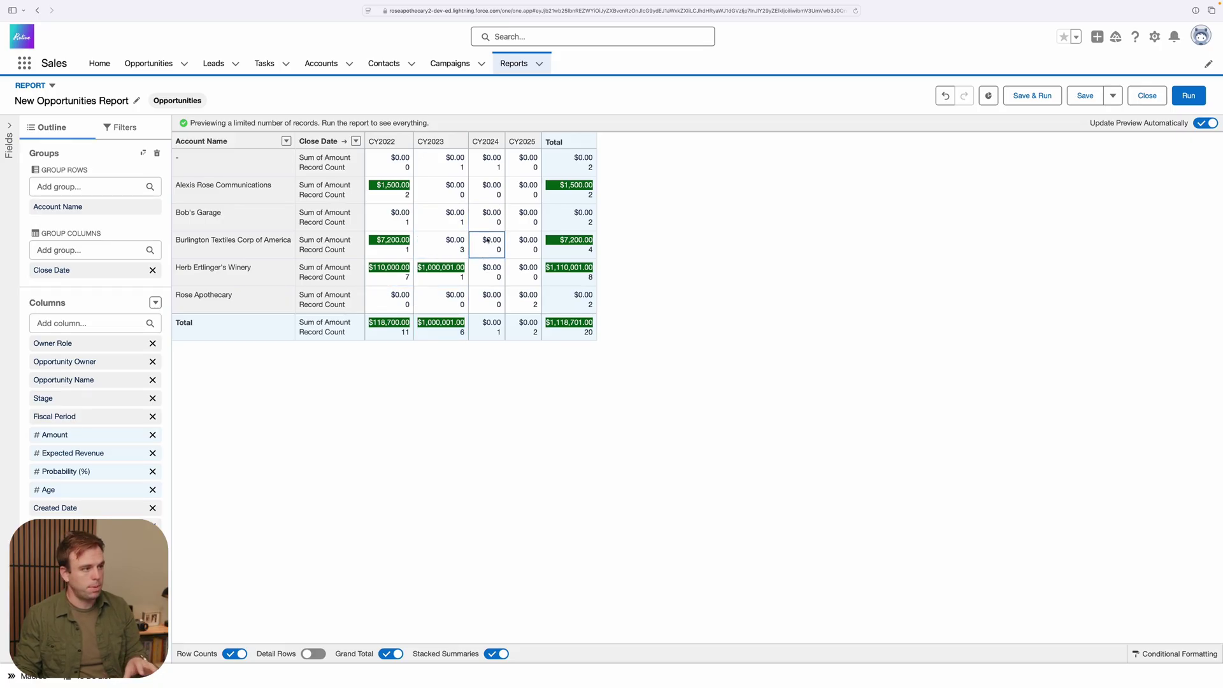
pyautogui.click(235, 654)
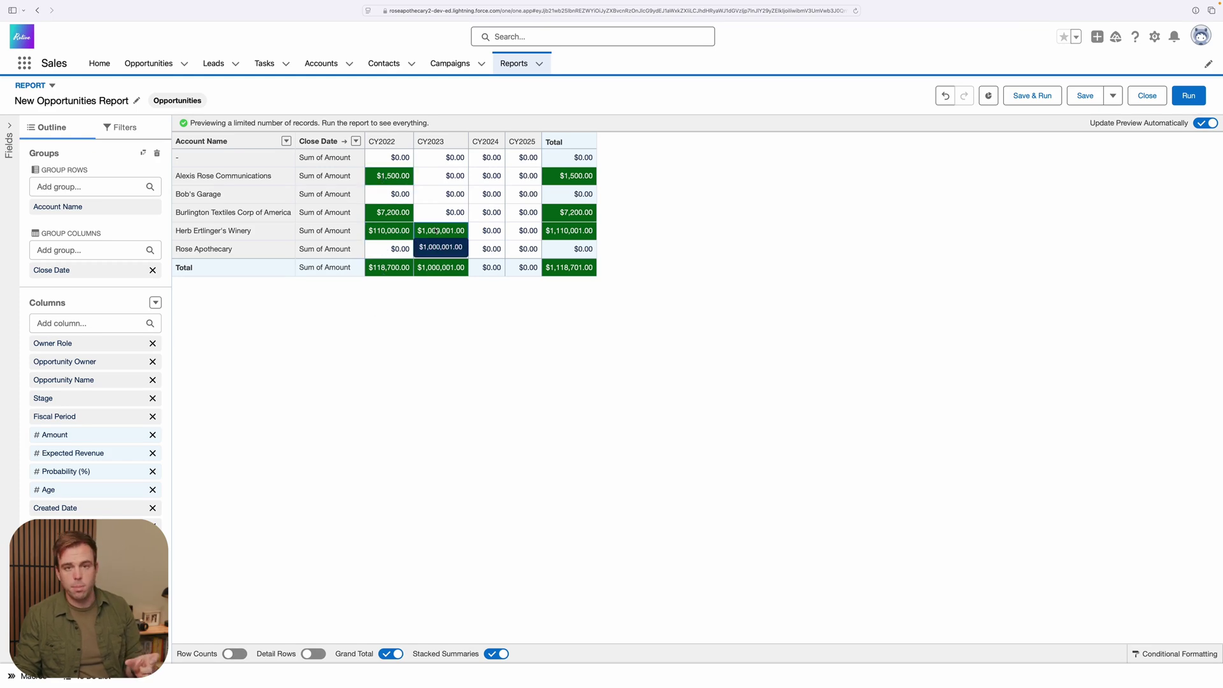
# Run the matrix report to show every account's yearly Sum of Amount.
pyautogui.click(1198, 96)
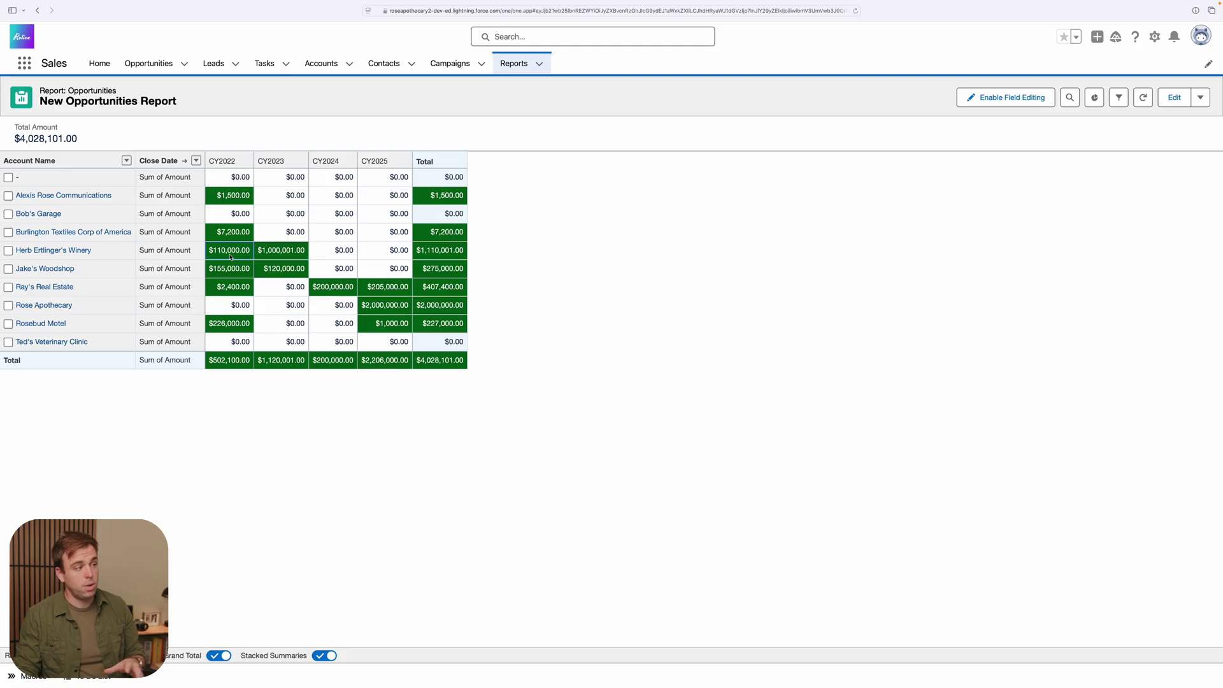
# View the opportunity behind Ray's Real Estate CY2025 amount, then hide detail rows.
pyautogui.click(387, 288)
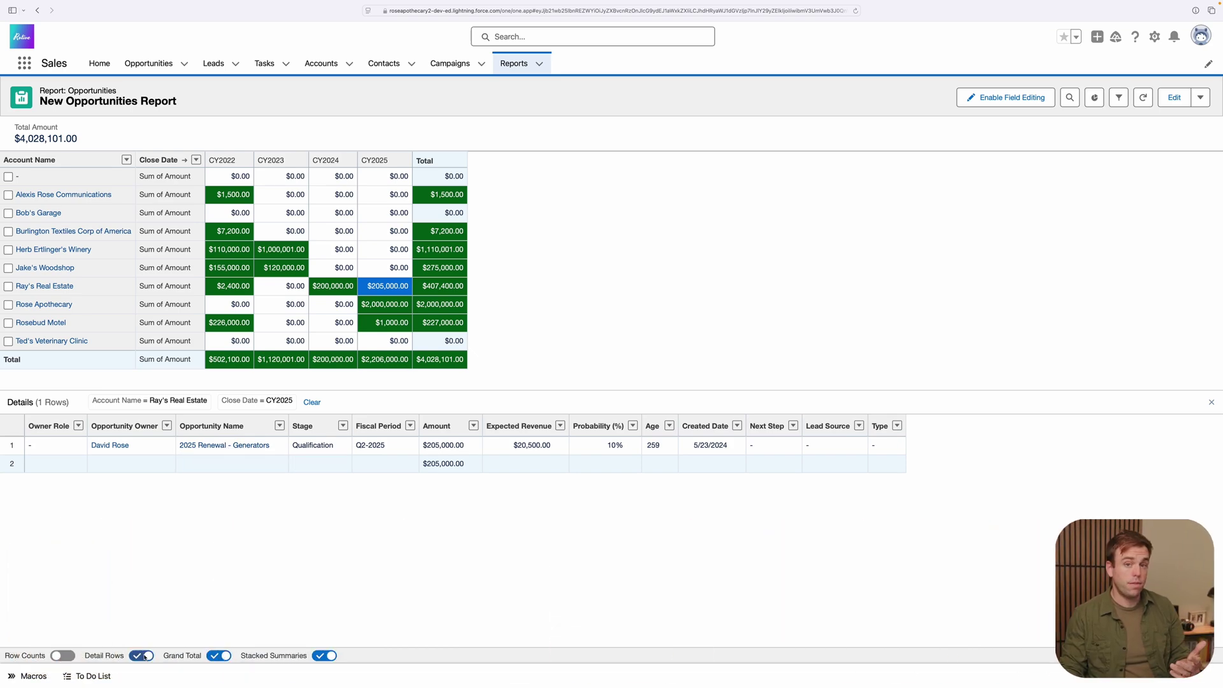
pyautogui.click(142, 657)
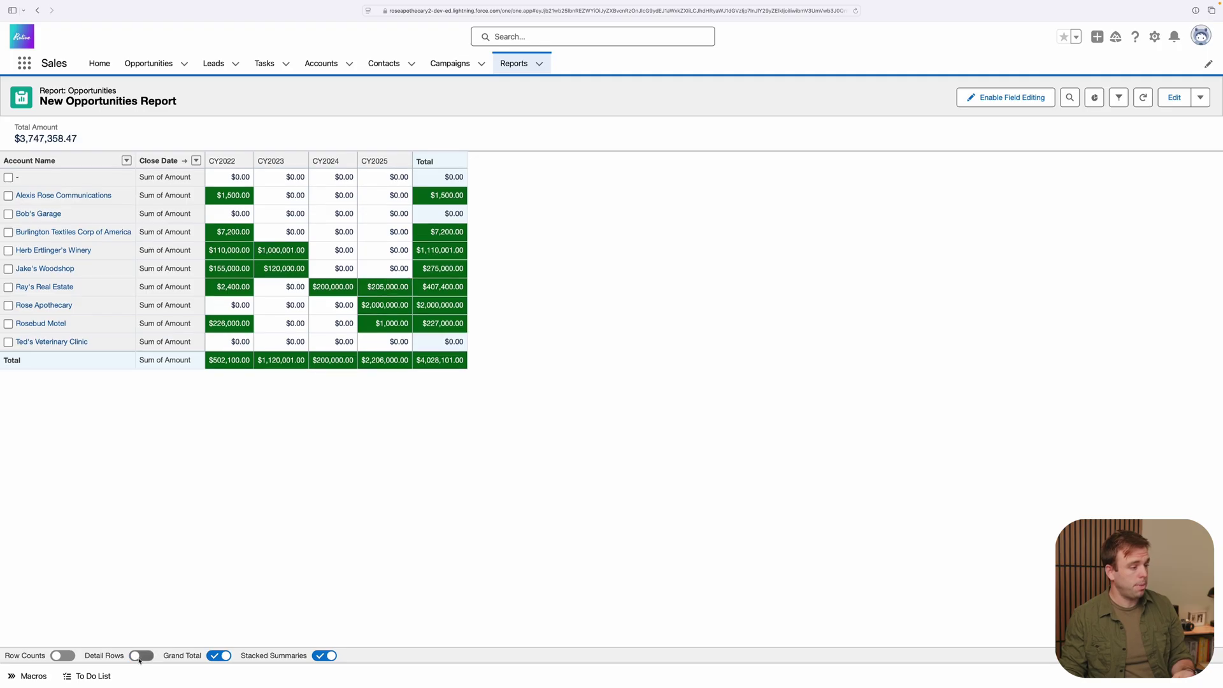